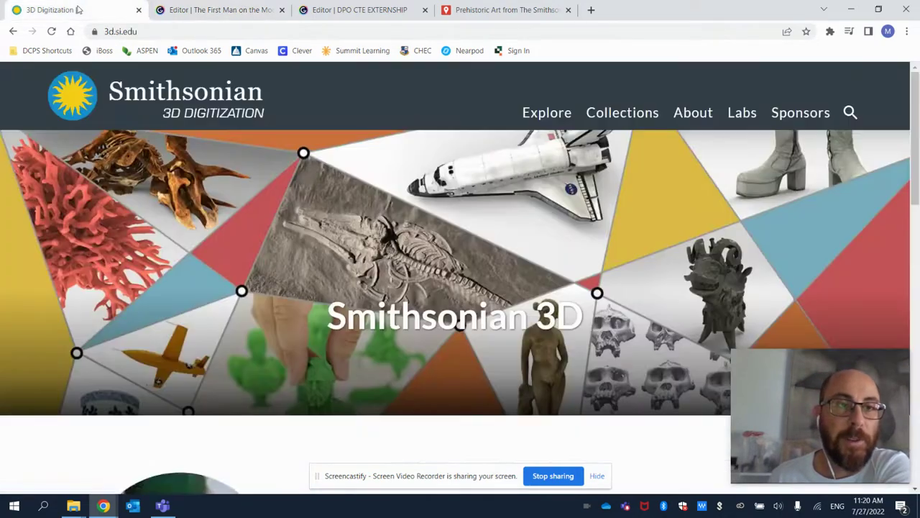
On the Smithsonian 3D Digitization site, open the Apollo 11 collection and browse its models.
click(72, 9)
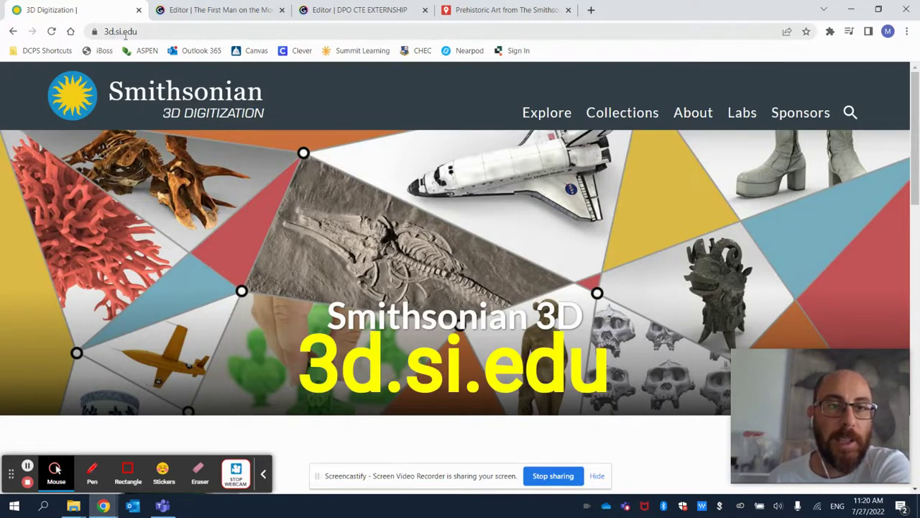
click(643, 115)
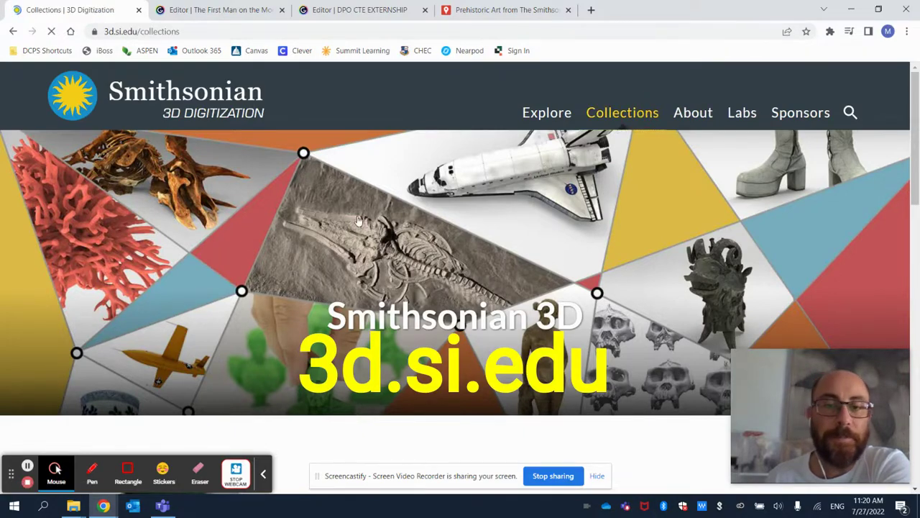
scroll(336, 200, down, 3)
scroll(336, 200, down, 6)
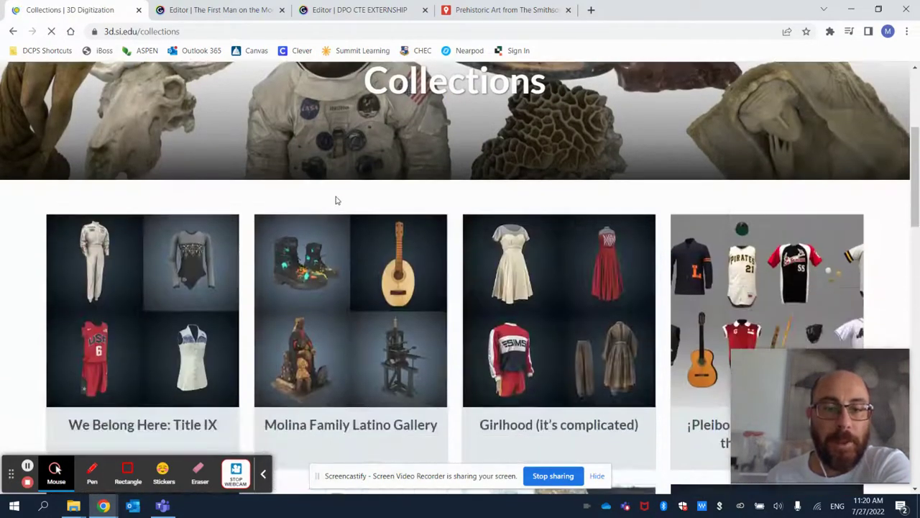
scroll(332, 201, down, 7)
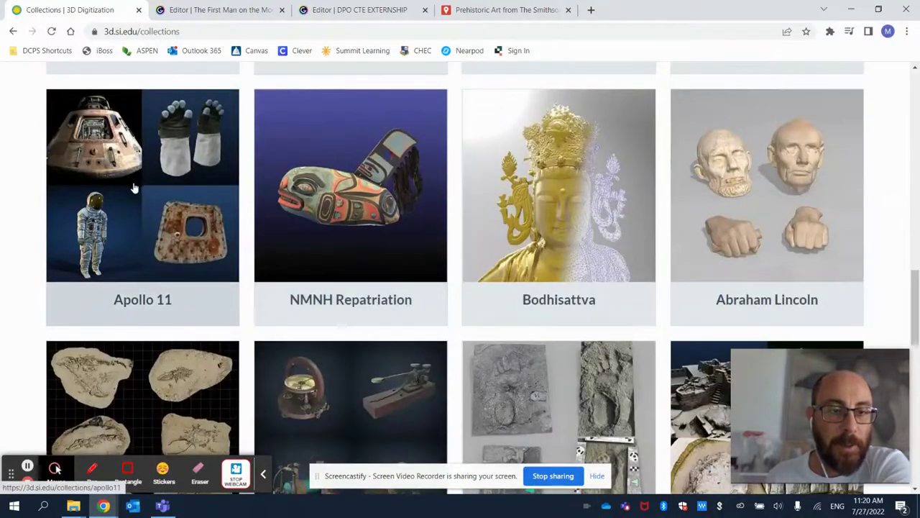
click(134, 188)
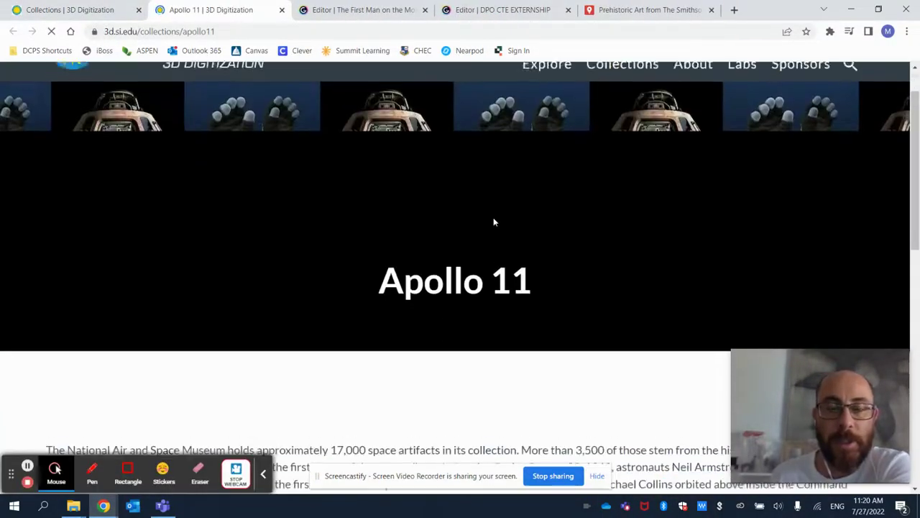
scroll(493, 222, down, 2)
scroll(493, 222, down, 1)
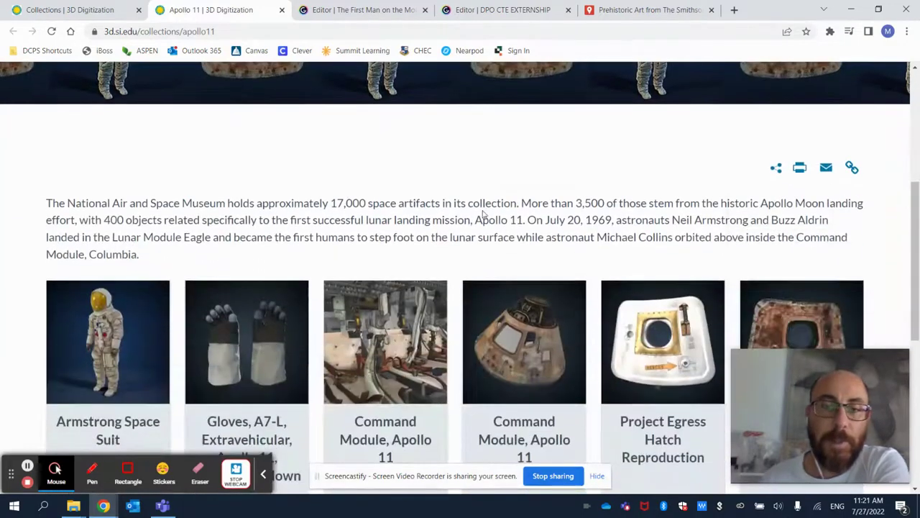
scroll(300, 267, down, 1)
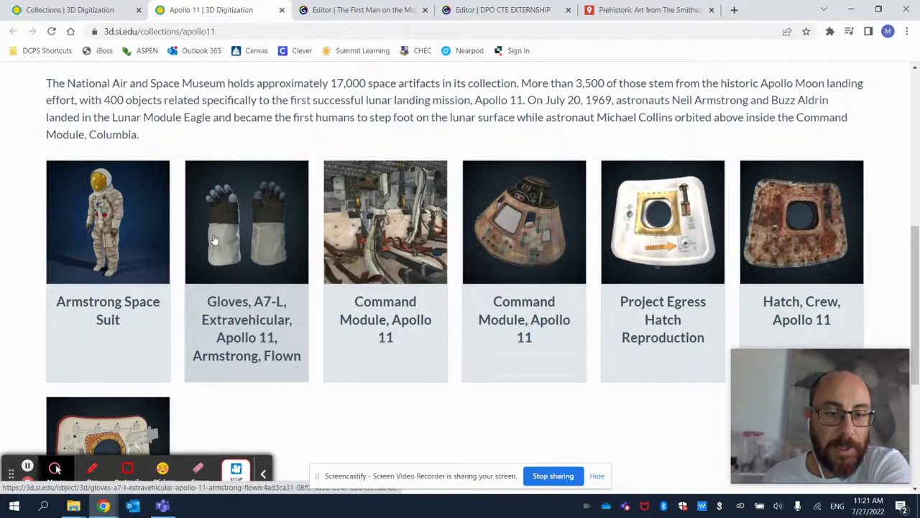
Open the Armstrong A7-L gloves 3D object page.
click(238, 218)
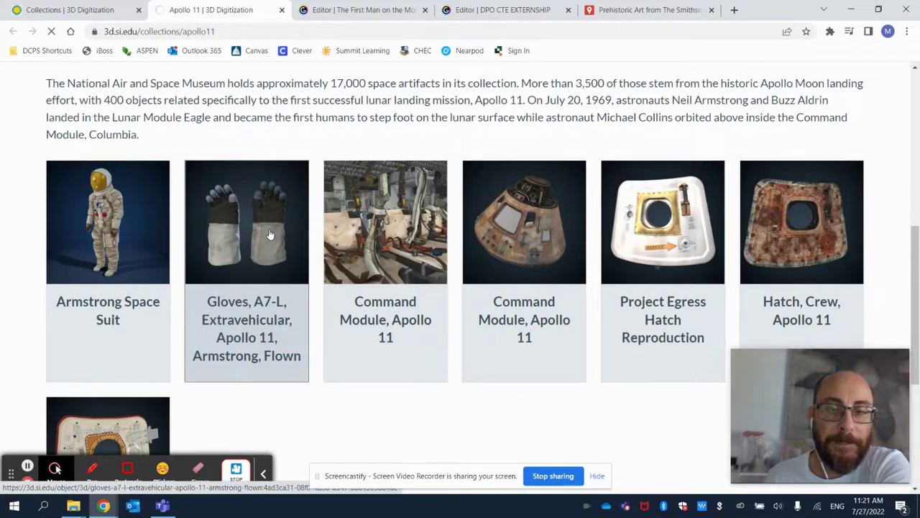
scroll(244, 209, down, 1)
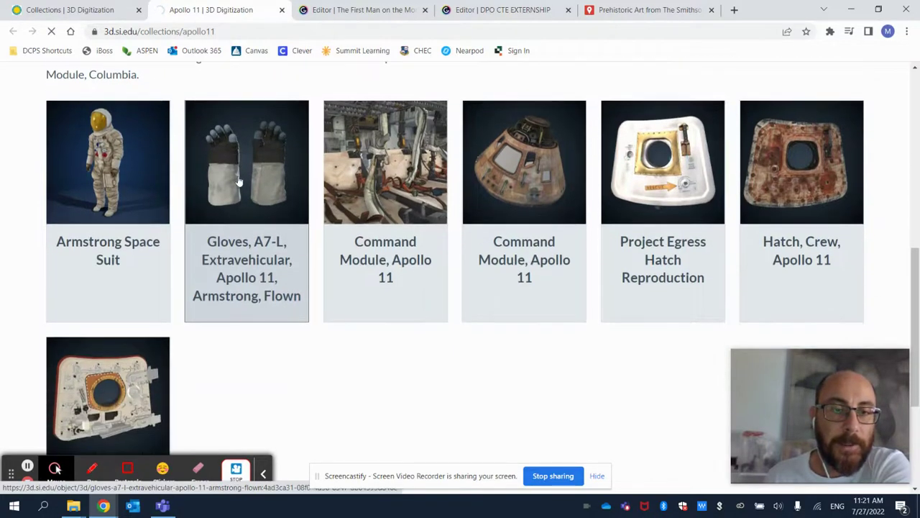
click(246, 264)
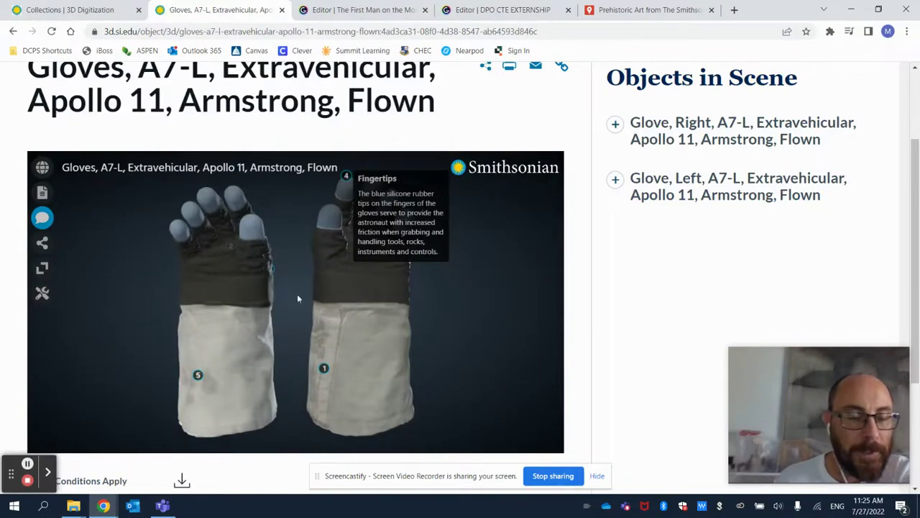
Copy the gloves model's iframe embed code from the sharing panel.
click(43, 244)
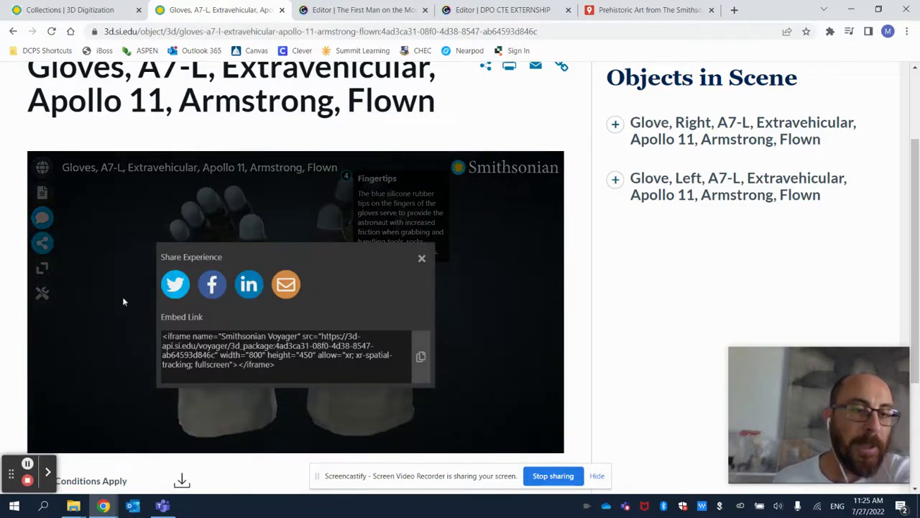
drag(285, 369, 159, 343)
right_click(164, 335)
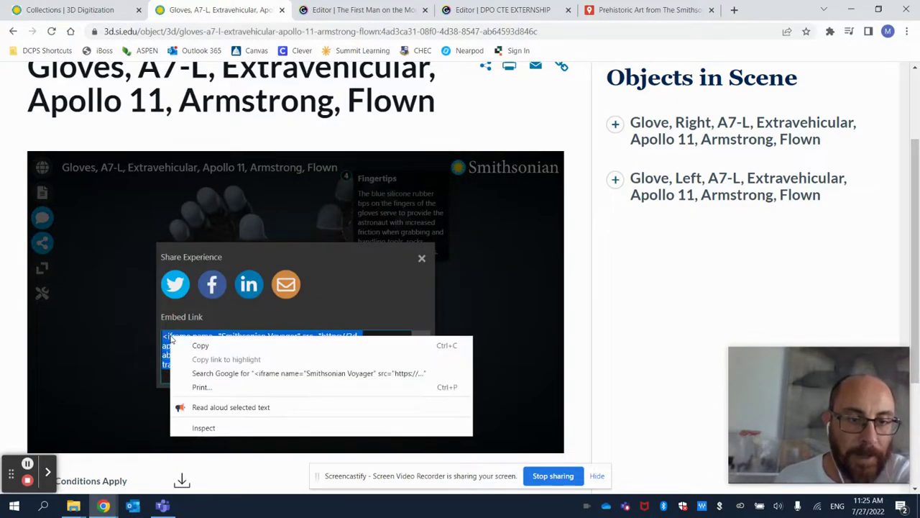
click(193, 344)
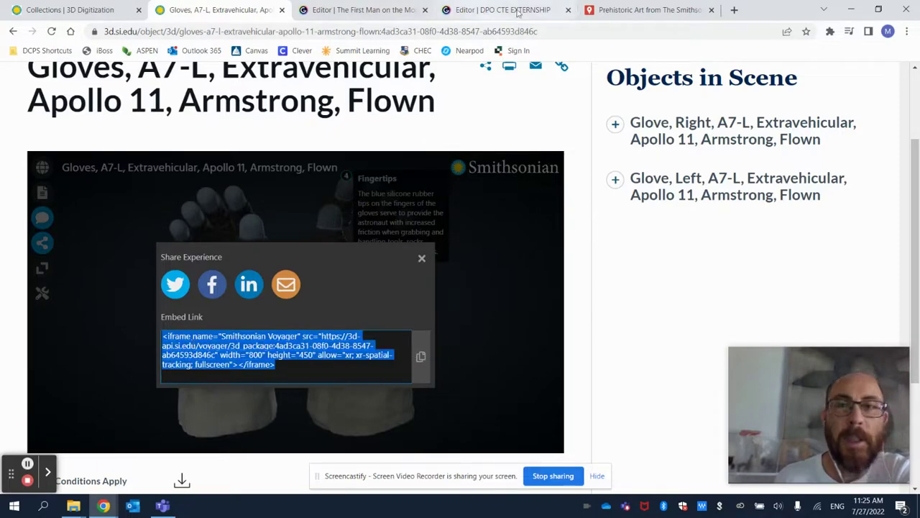
In the Genially Apollo 11 project, paste the gloves iframe code as external content and insert it.
click(345, 9)
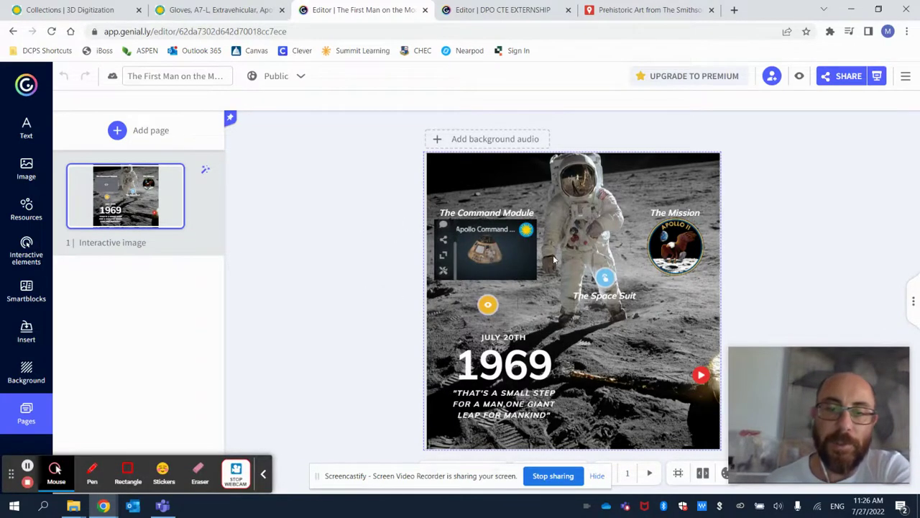
click(27, 332)
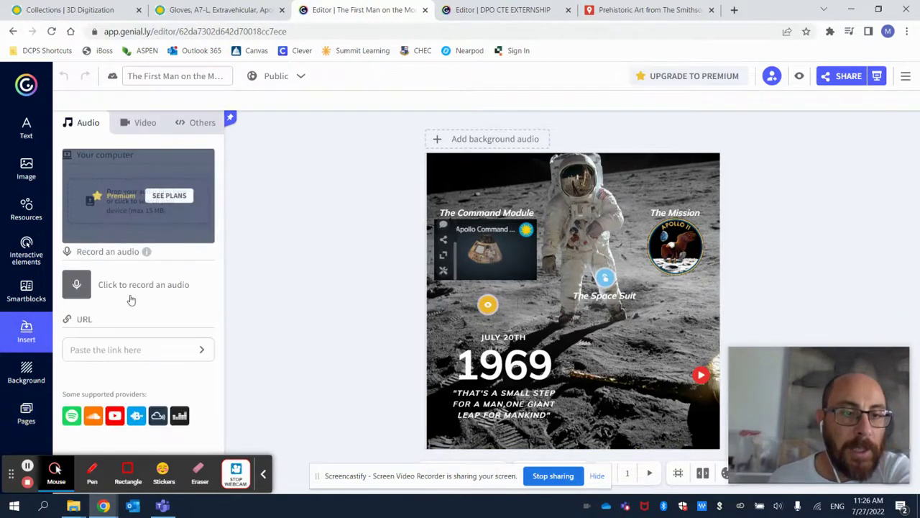
click(197, 126)
right_click(117, 195)
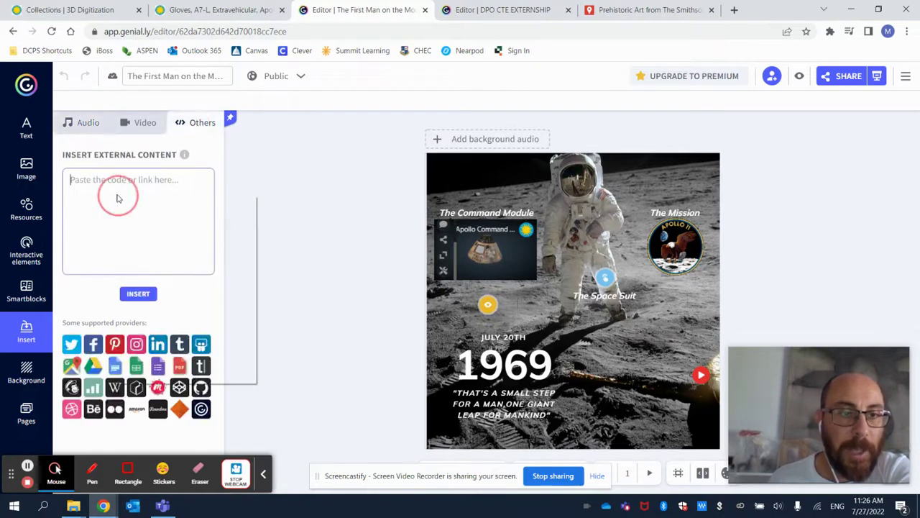
click(147, 289)
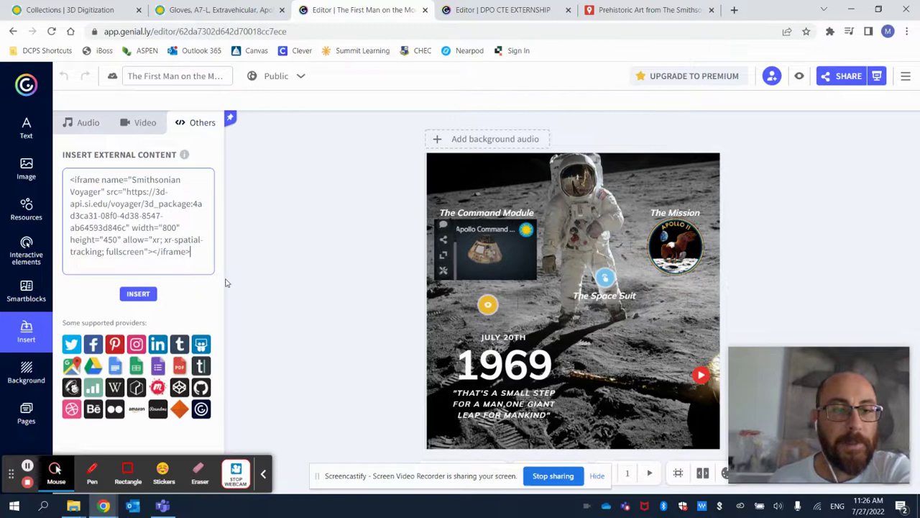
click(148, 296)
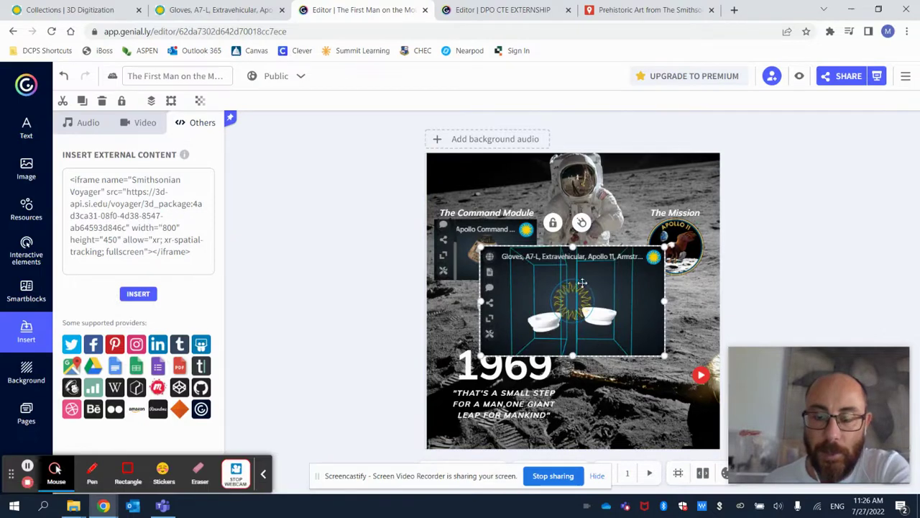
Shrink the gloves model frame and move it below The Space Suit label.
drag(583, 282, 612, 297)
drag(689, 264, 658, 281)
drag(602, 309, 629, 331)
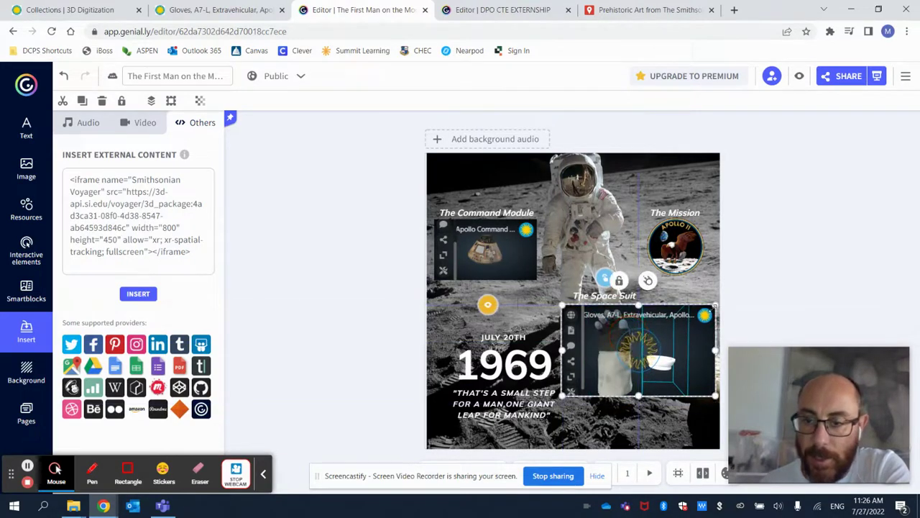
drag(713, 306, 711, 308)
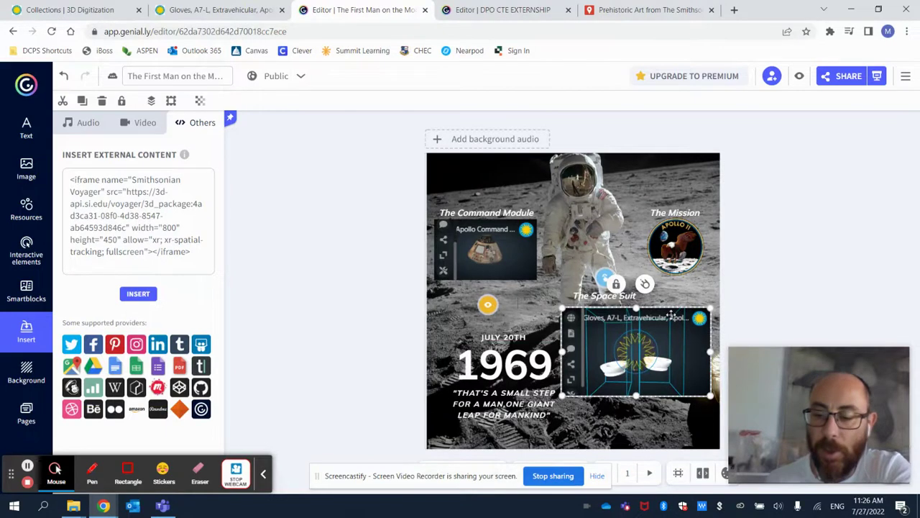
click(671, 314)
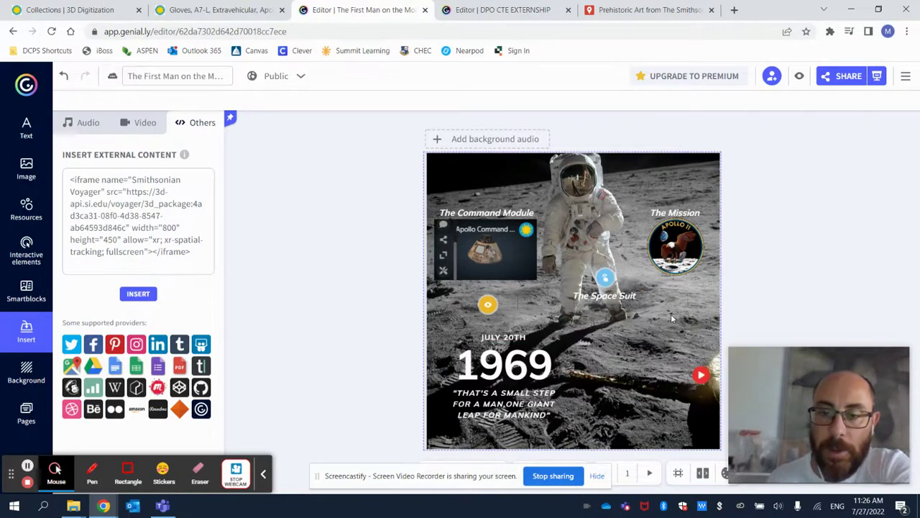
Add a hand-pointer button on the astronaut's chest and open its Add an interaction dialog.
click(27, 247)
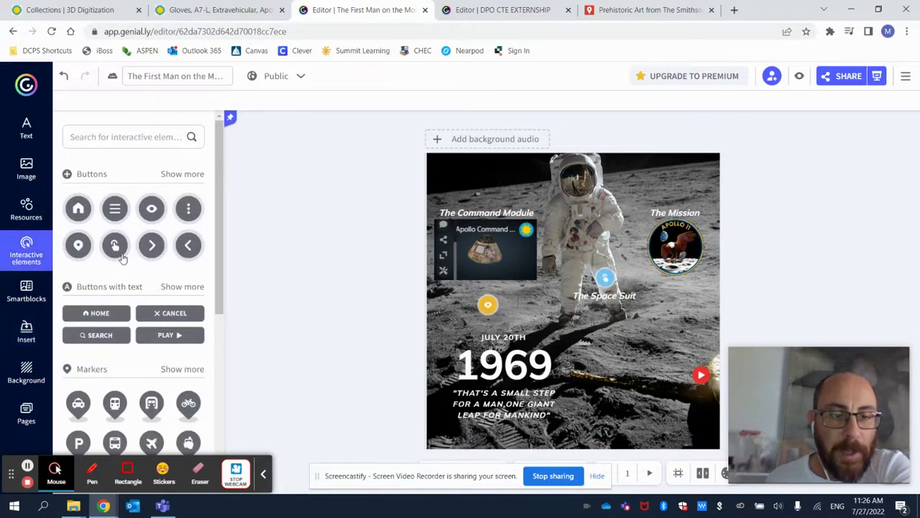
scroll(144, 288, down, 2)
scroll(134, 267, up, 2)
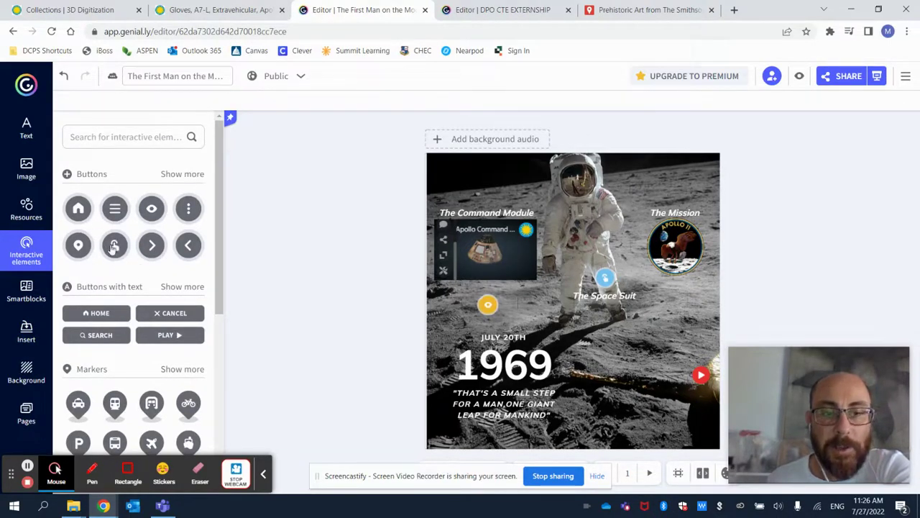
click(114, 247)
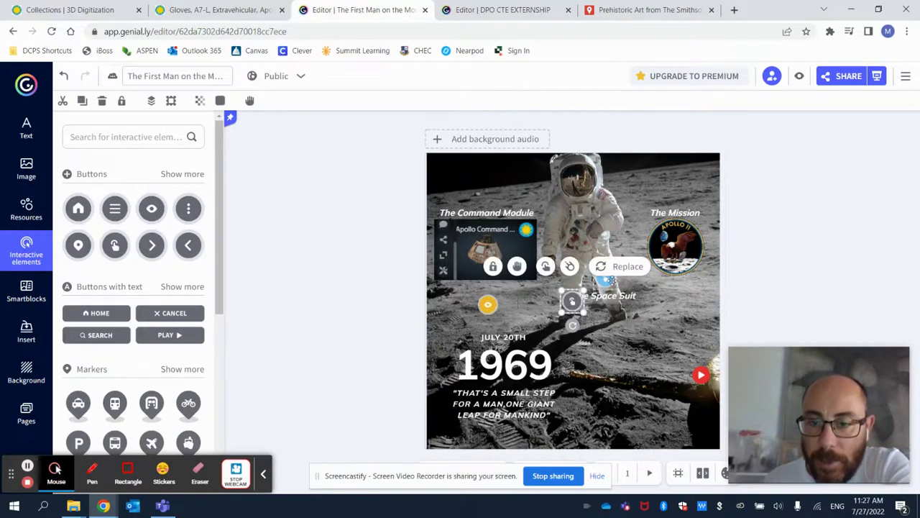
drag(572, 300, 595, 235)
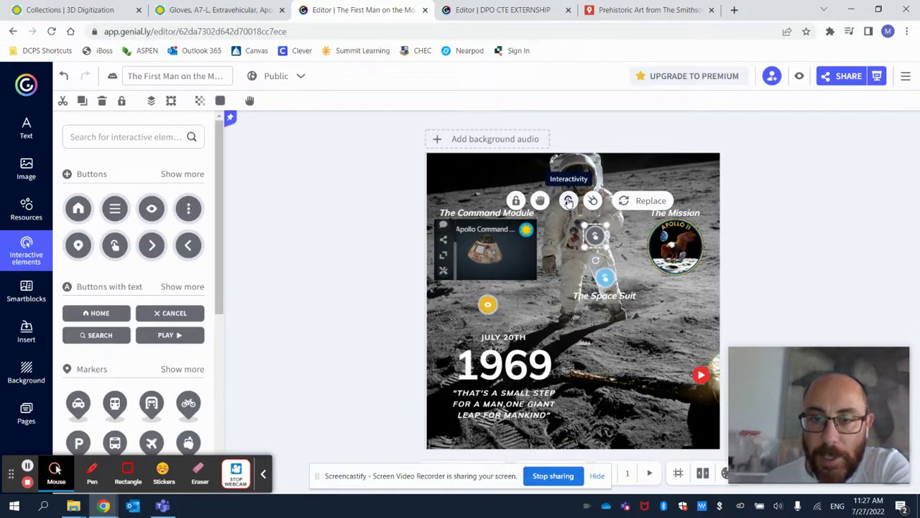
click(568, 202)
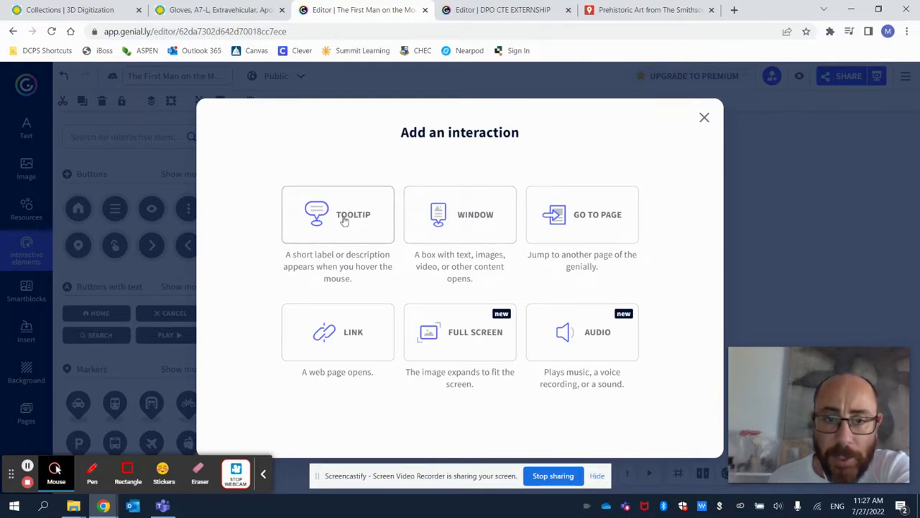
Set the button's interaction to a tooltip named 'Gloves' holding the pasted Voyager iframe HTML, and save.
click(362, 214)
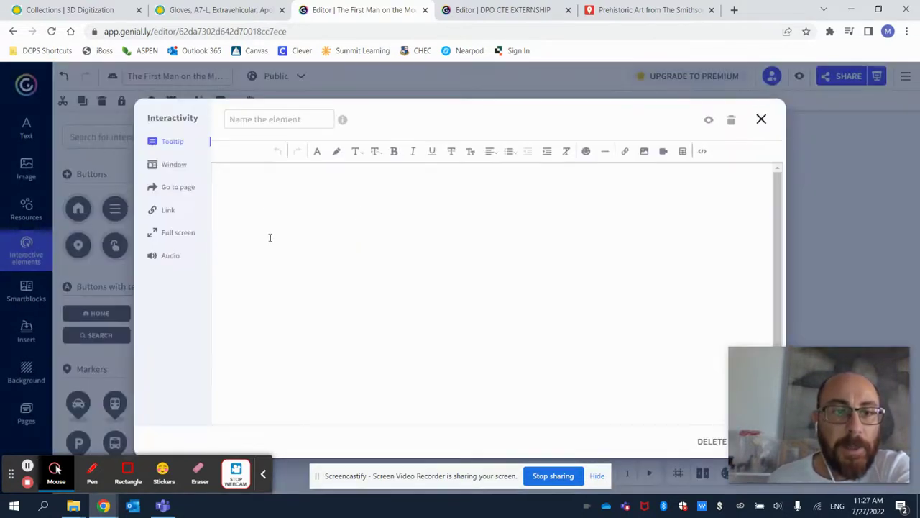
click(702, 151)
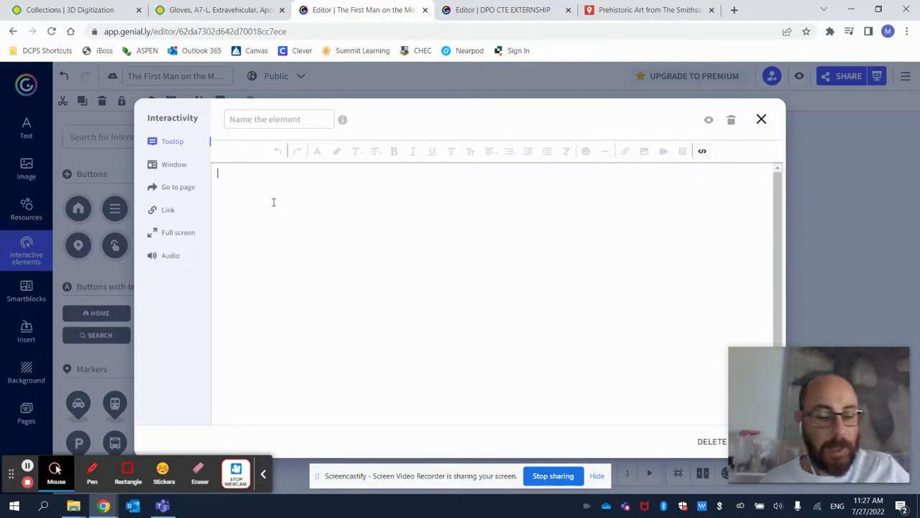
key(ctrl+v)
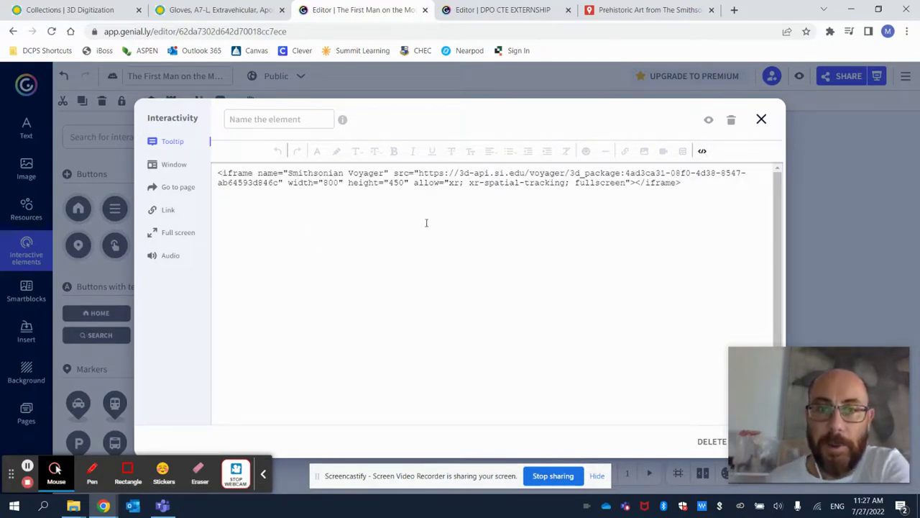
click(276, 120)
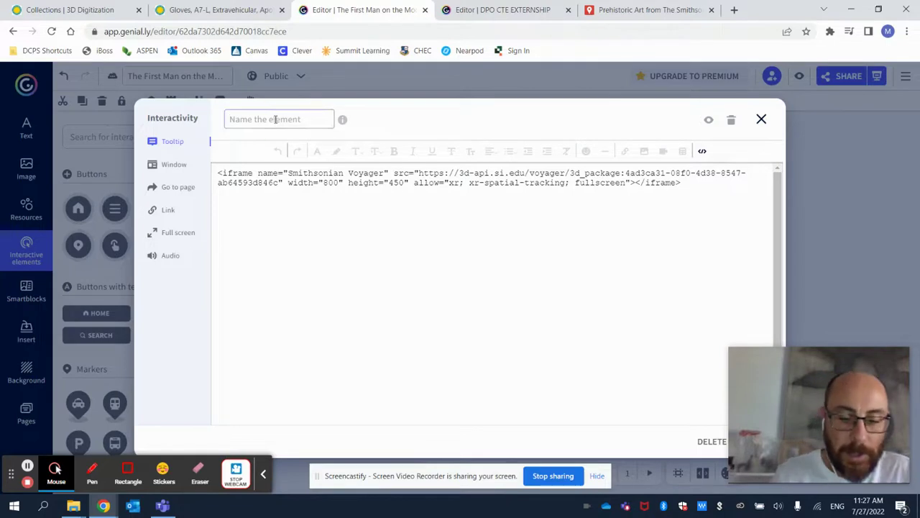
text(Glov)
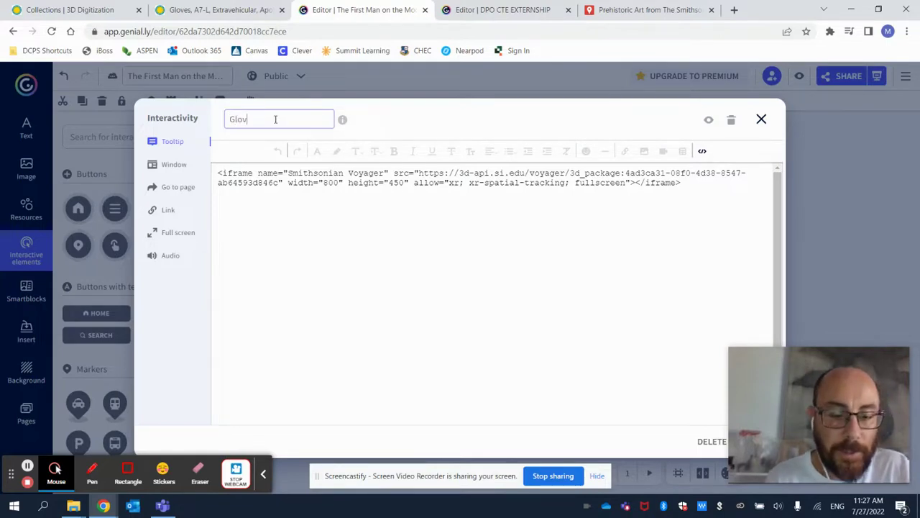
text(es)
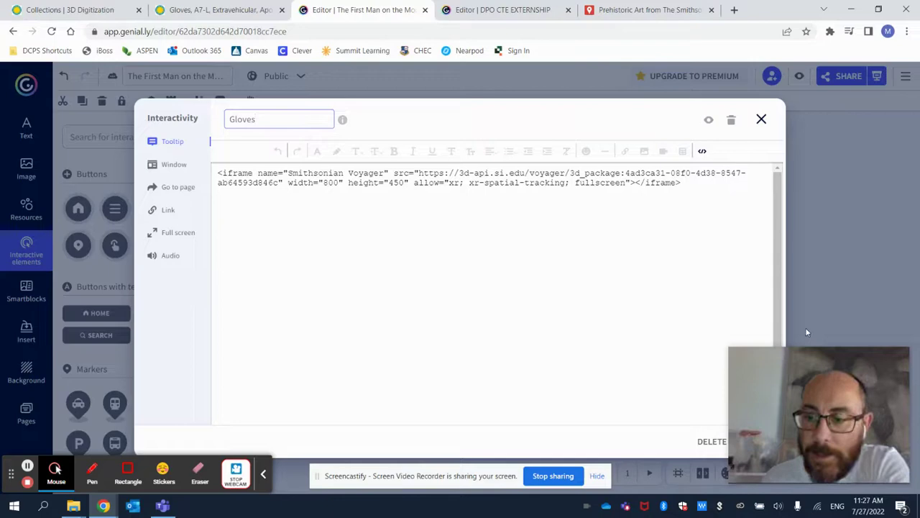
drag(820, 410, 842, 273)
click(757, 441)
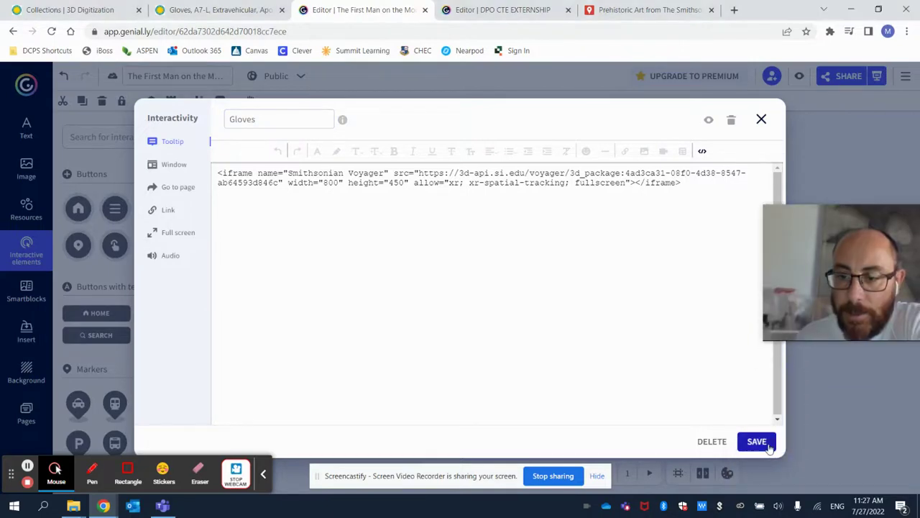
drag(804, 232, 806, 242)
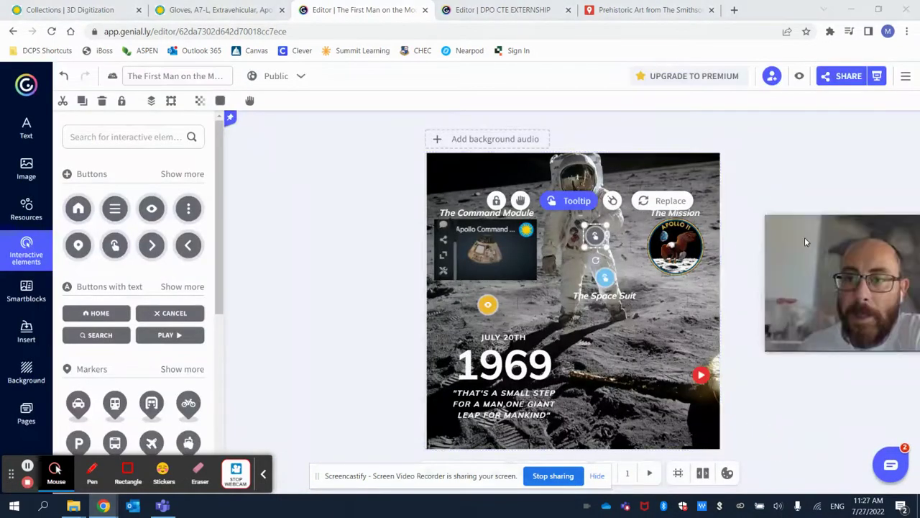
Preview the interactive image and open the Gloves hotspot to show the 3D model.
click(800, 76)
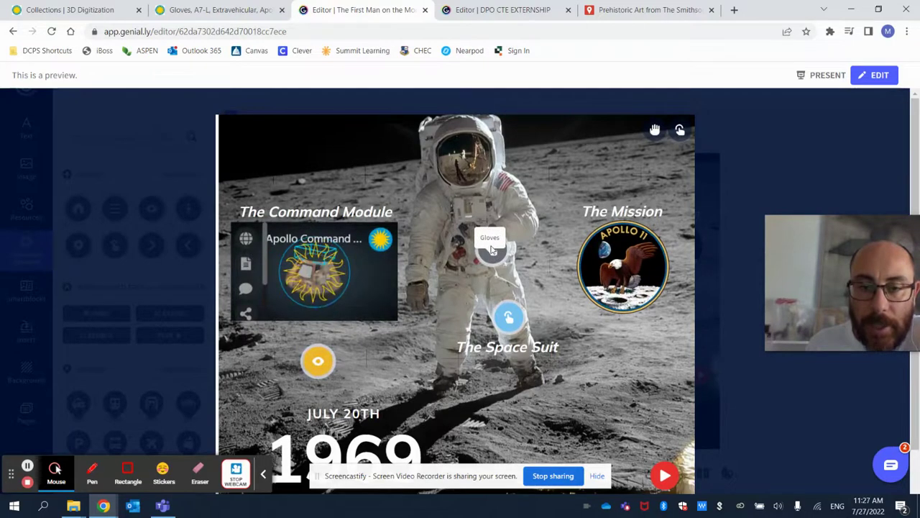
click(491, 259)
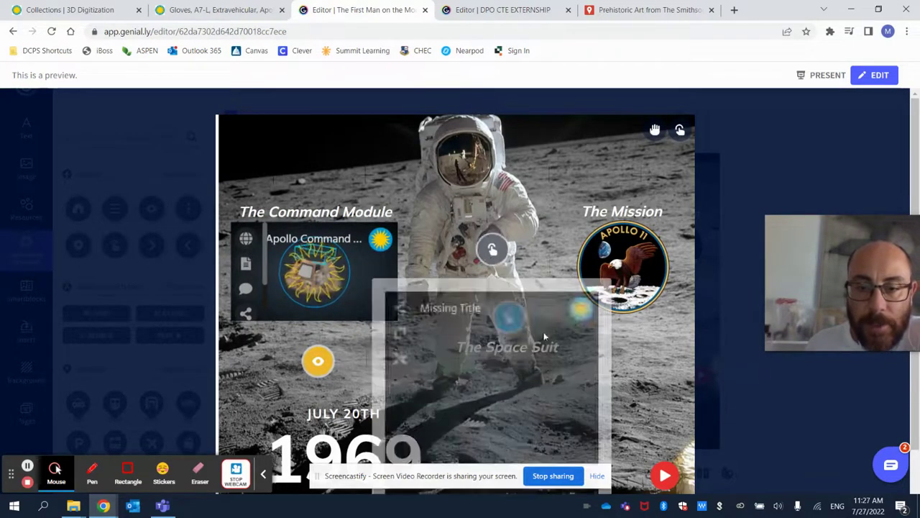
click(635, 318)
scroll(590, 287, down, 1)
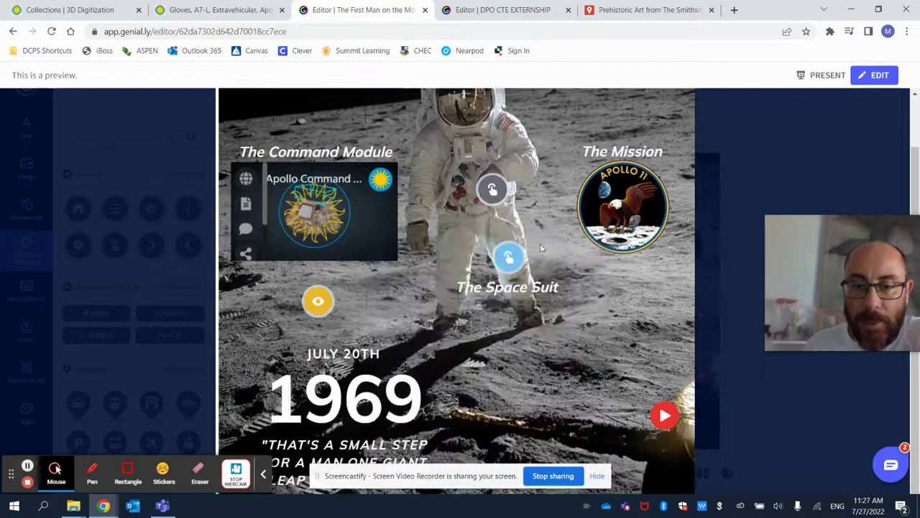
click(492, 189)
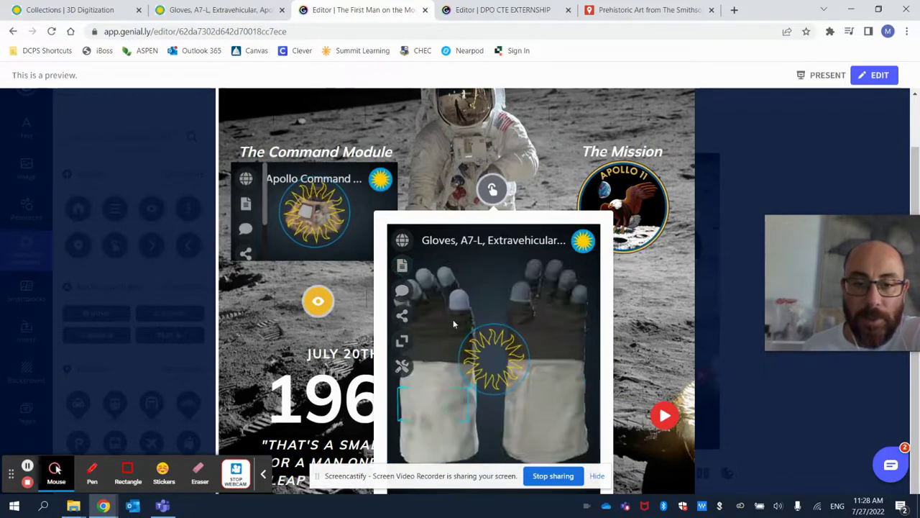
Show the glove model's numbered annotations and description, then close the popup.
click(407, 301)
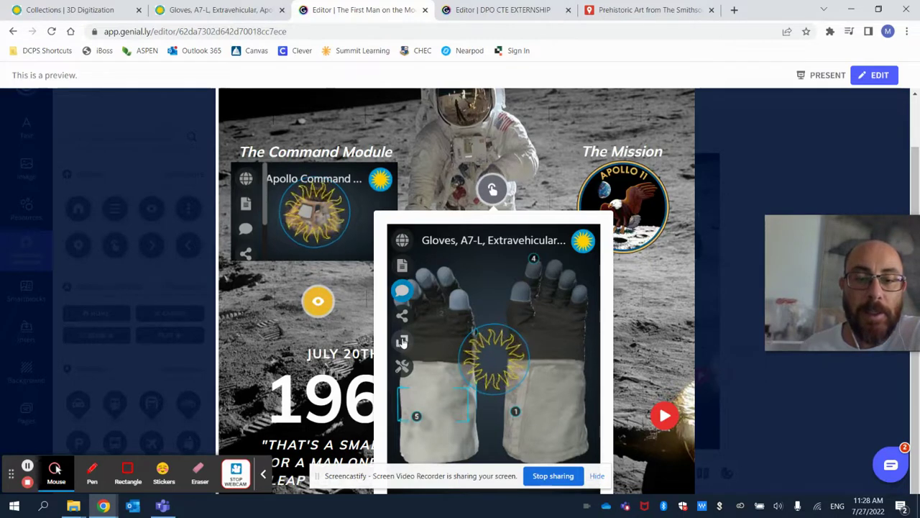
click(402, 266)
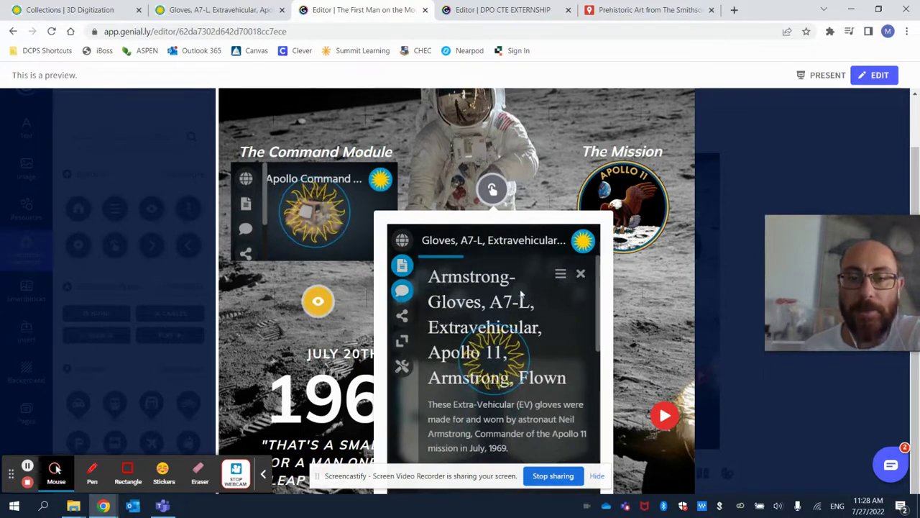
key(Escape)
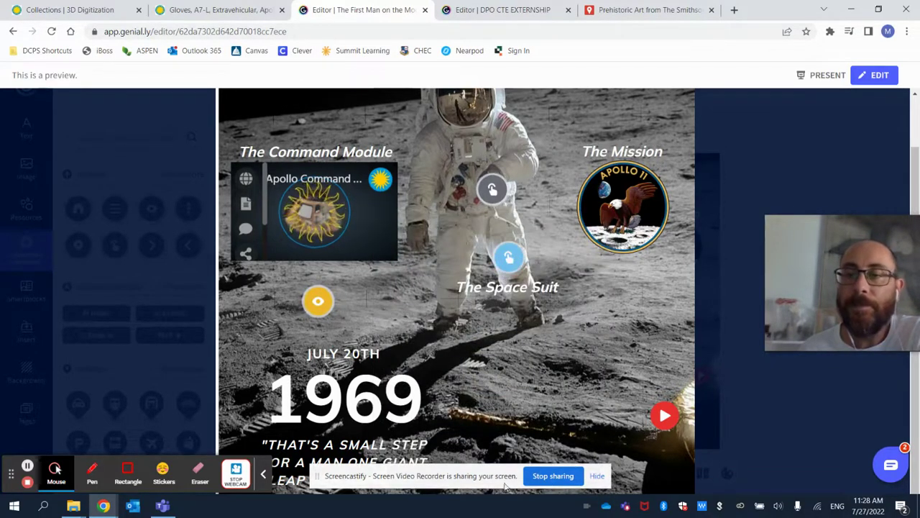